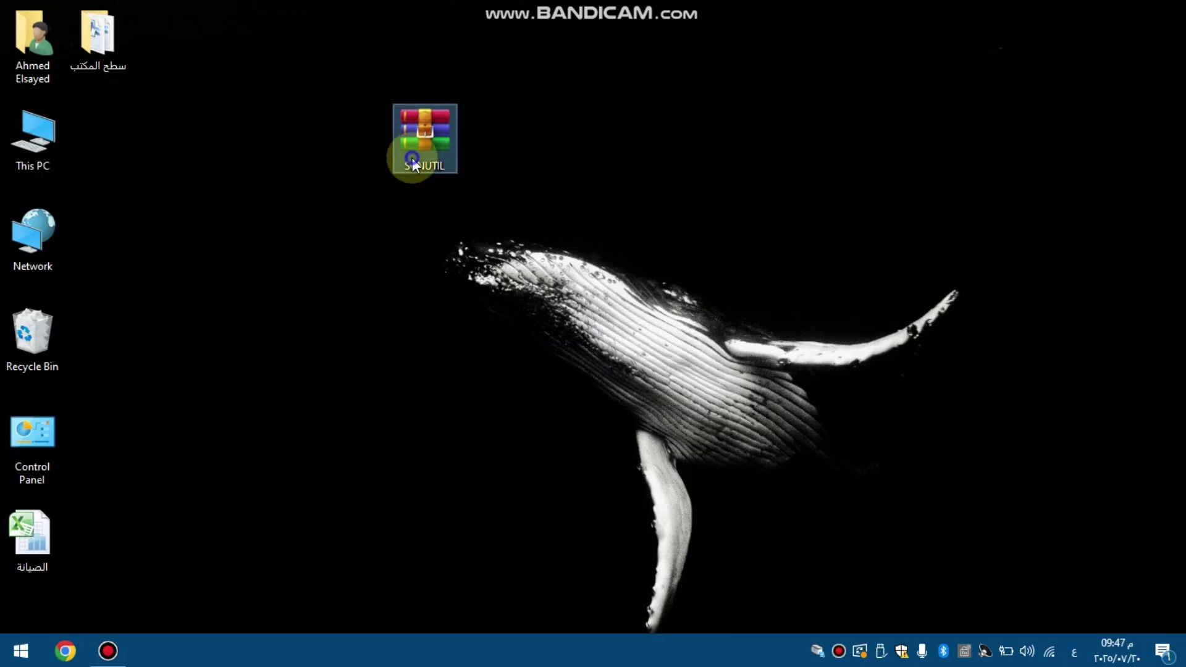
Step: Extract SCNUTIL.rar with its archive password into a SCNUTIL folder on the desktop
{"action": "right_click", "coordinate": [414, 164]}
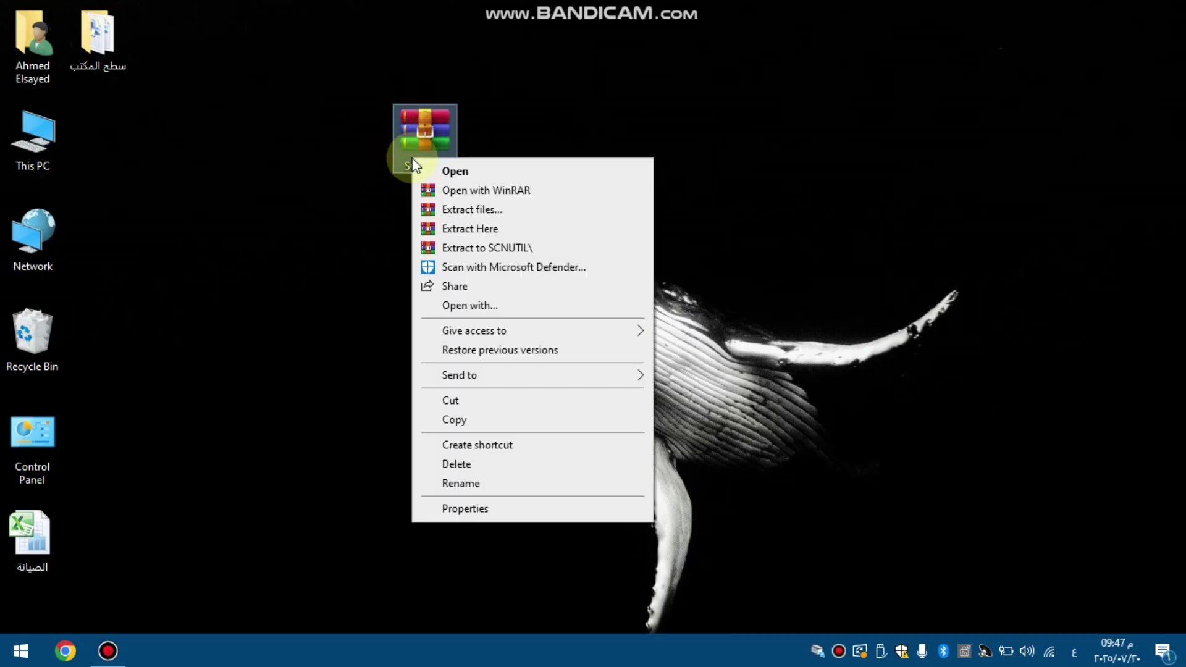
{"action": "left_click", "coordinate": [440, 229]}
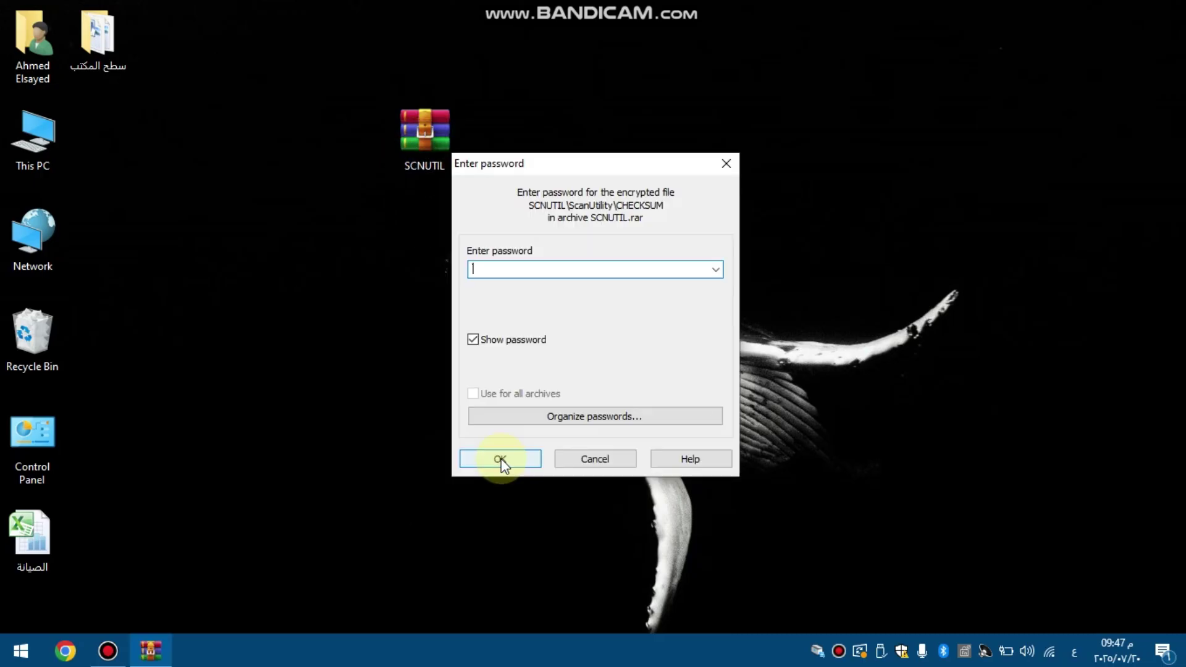
{"action": "type", "text": "987654321"}
{"action": "left_click", "coordinate": [472, 462]}
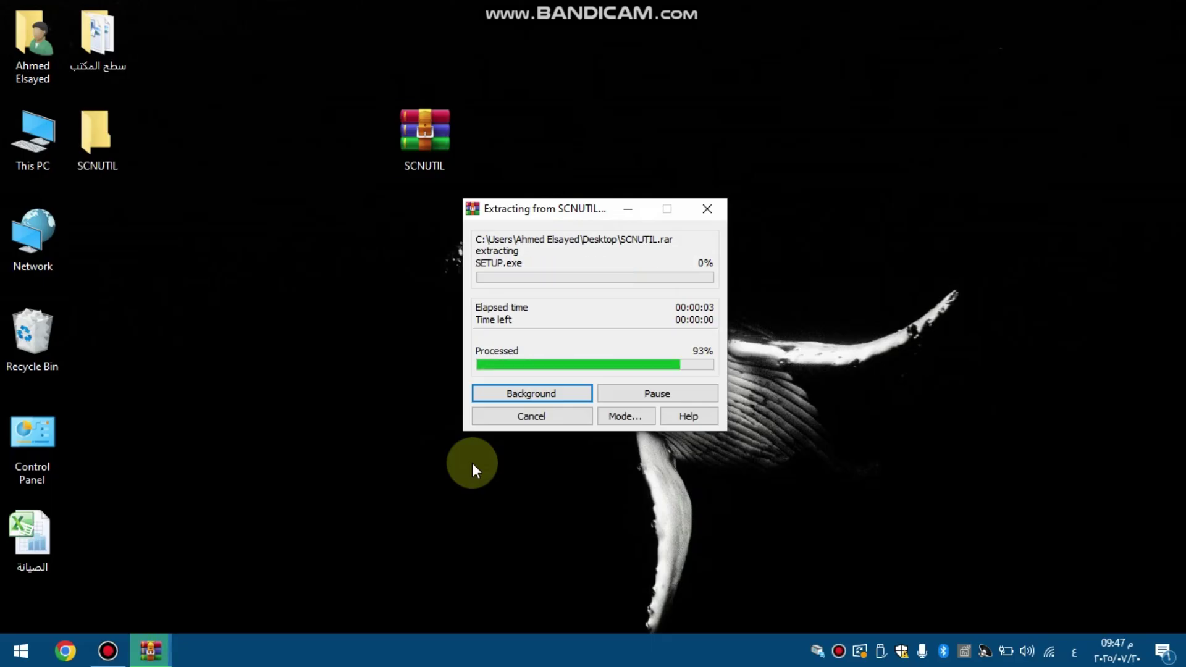
{"action": "left_click", "coordinate": [104, 151]}
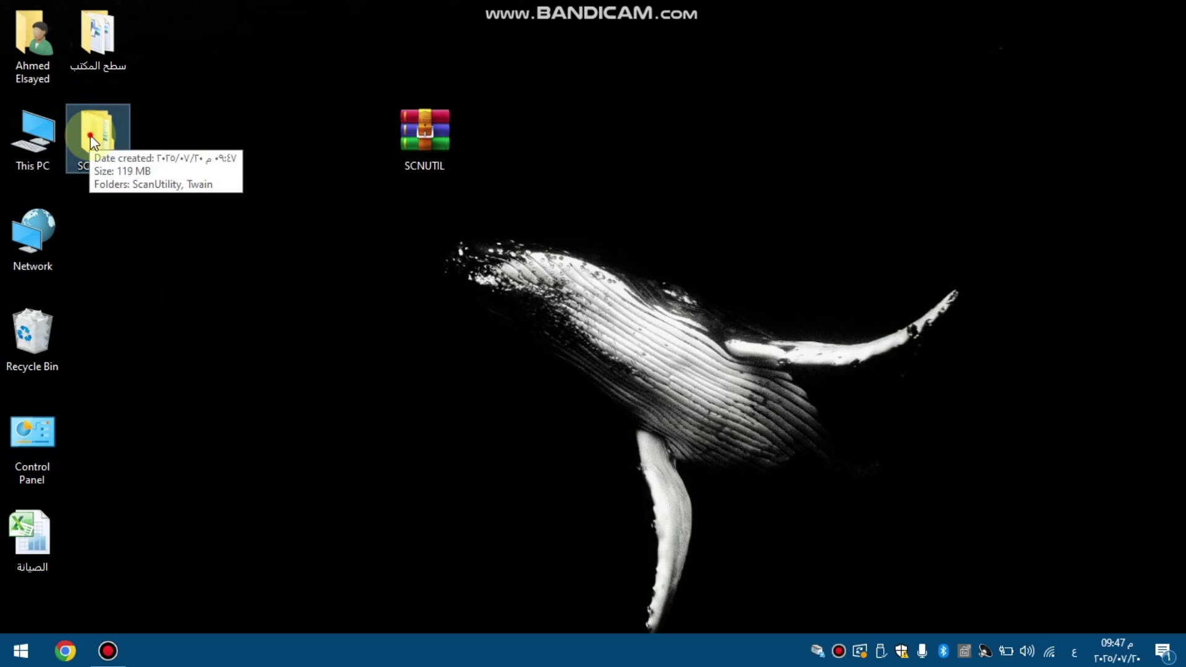
Step: Run SETUP from the extracted SCNUTIL > ScanUtility folder
{"action": "double_click", "coordinate": [90, 136]}
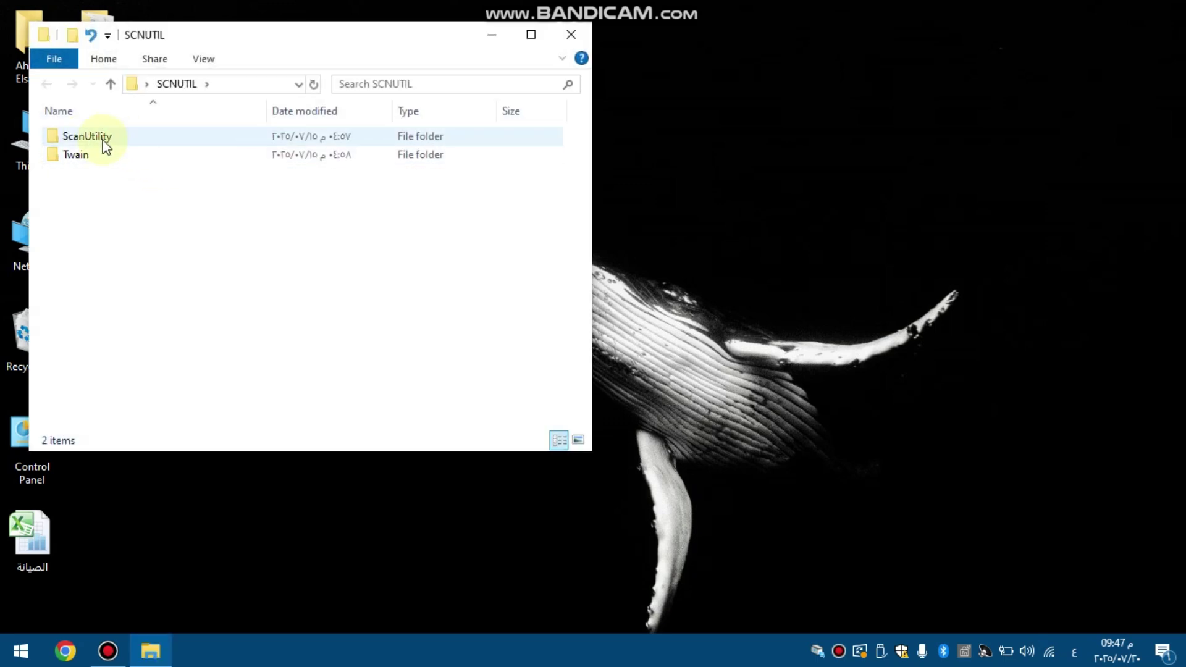
{"action": "double_click", "coordinate": [86, 136]}
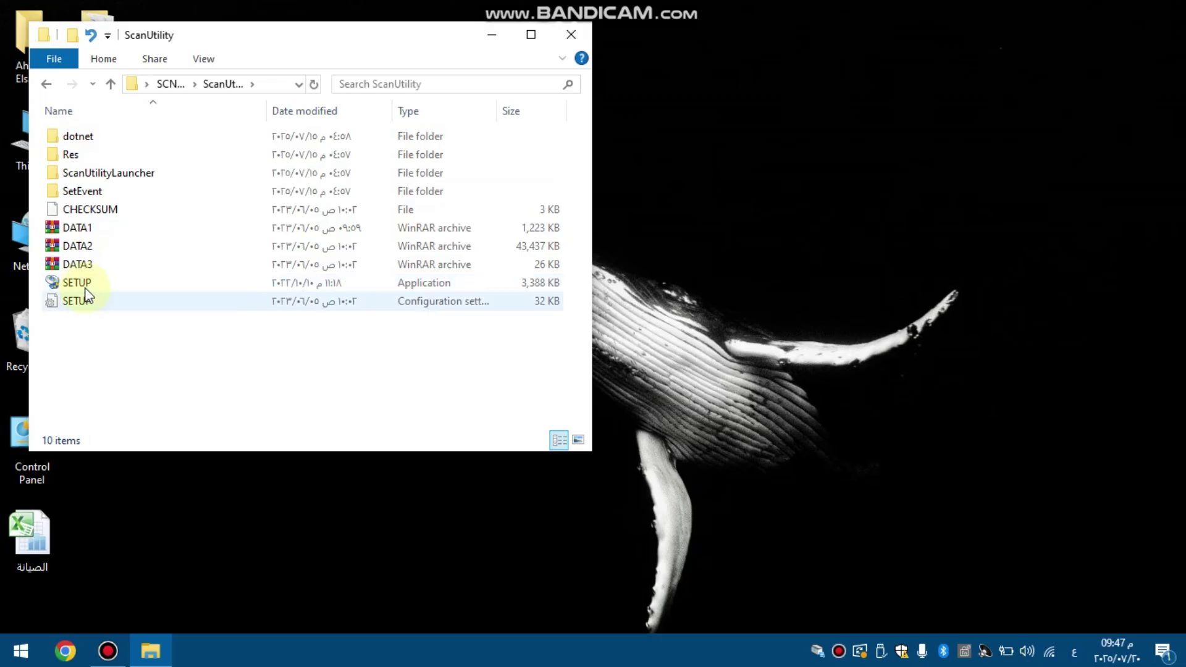
{"action": "left_click", "coordinate": [87, 284]}
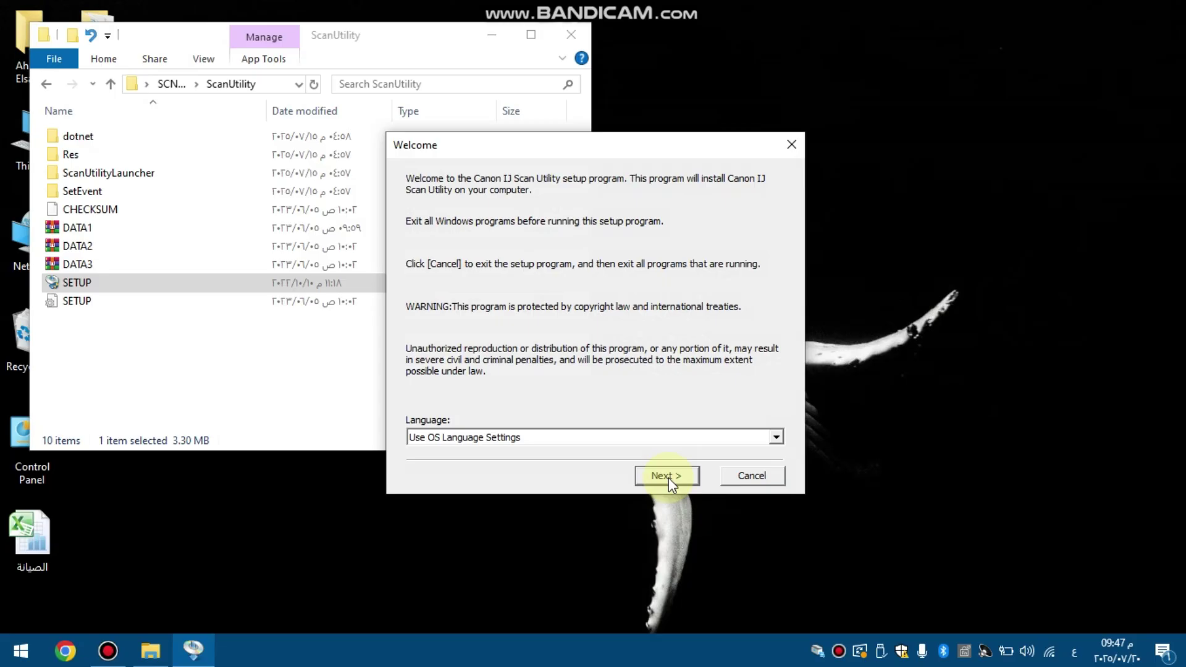
Step: Install the scan utility with Arabic as the setup language, accepting the licence agreement
{"action": "left_click", "coordinate": [442, 439]}
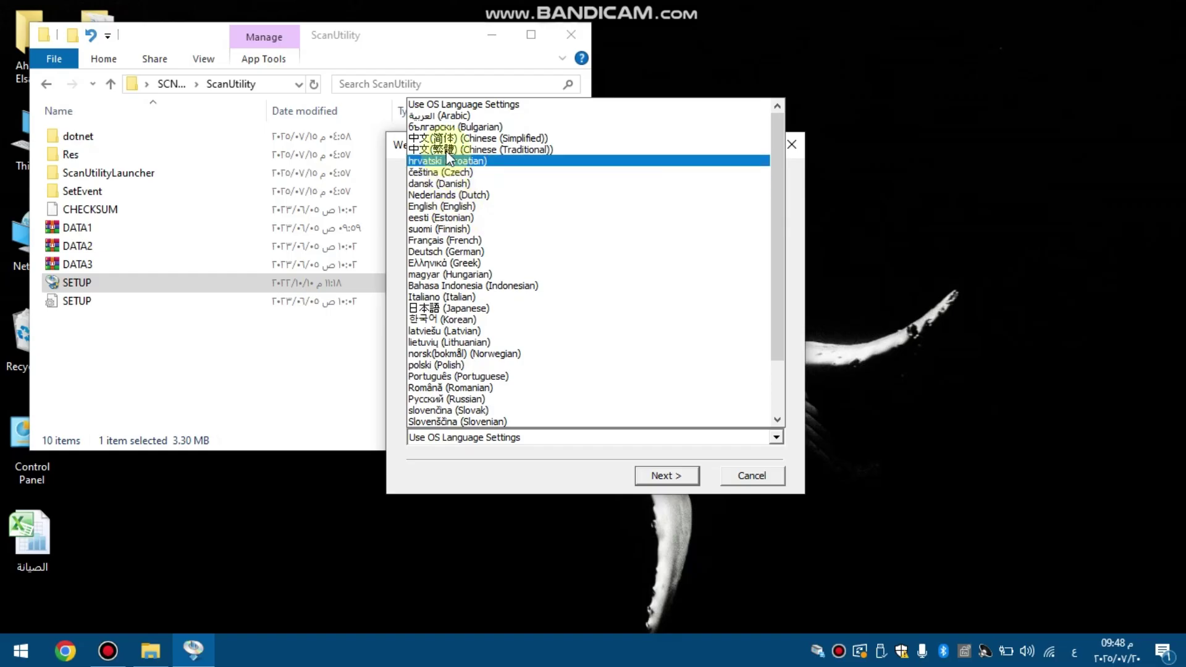
{"action": "left_click", "coordinate": [443, 117]}
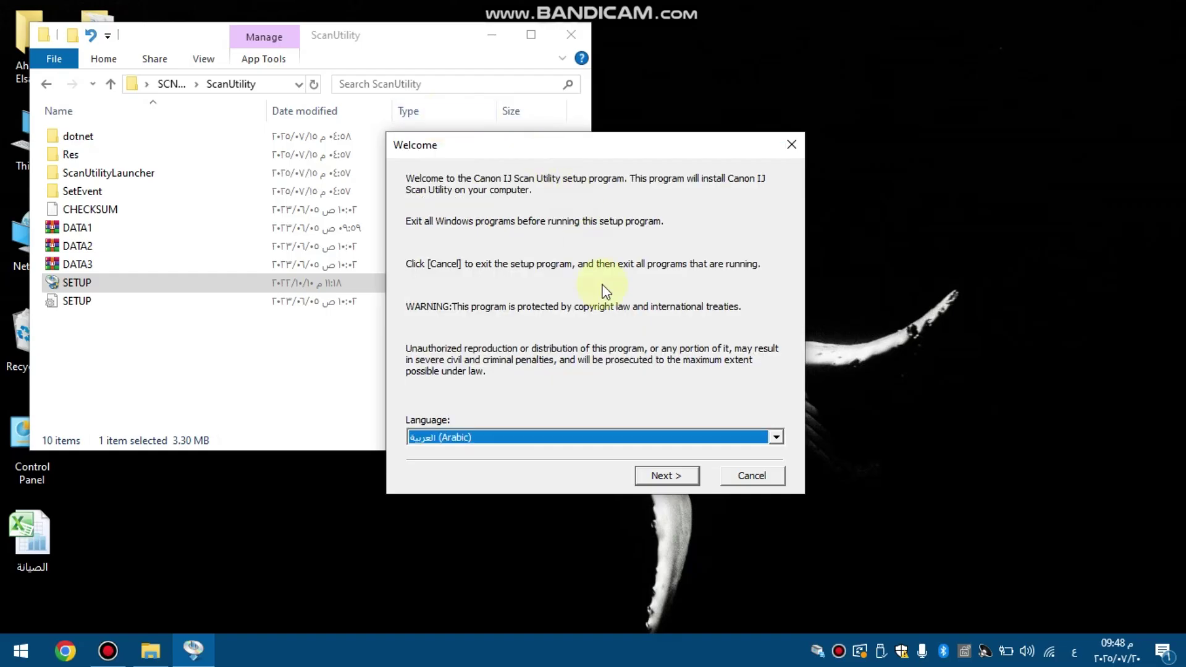
{"action": "left_click", "coordinate": [665, 477]}
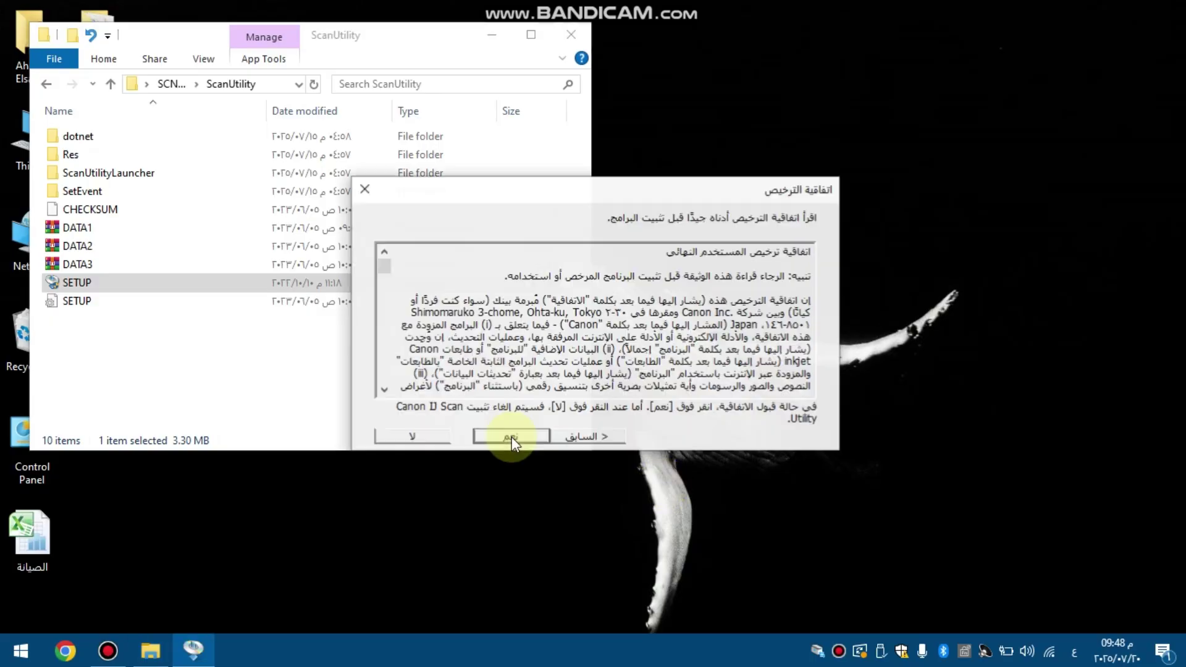
{"action": "left_click", "coordinate": [499, 436]}
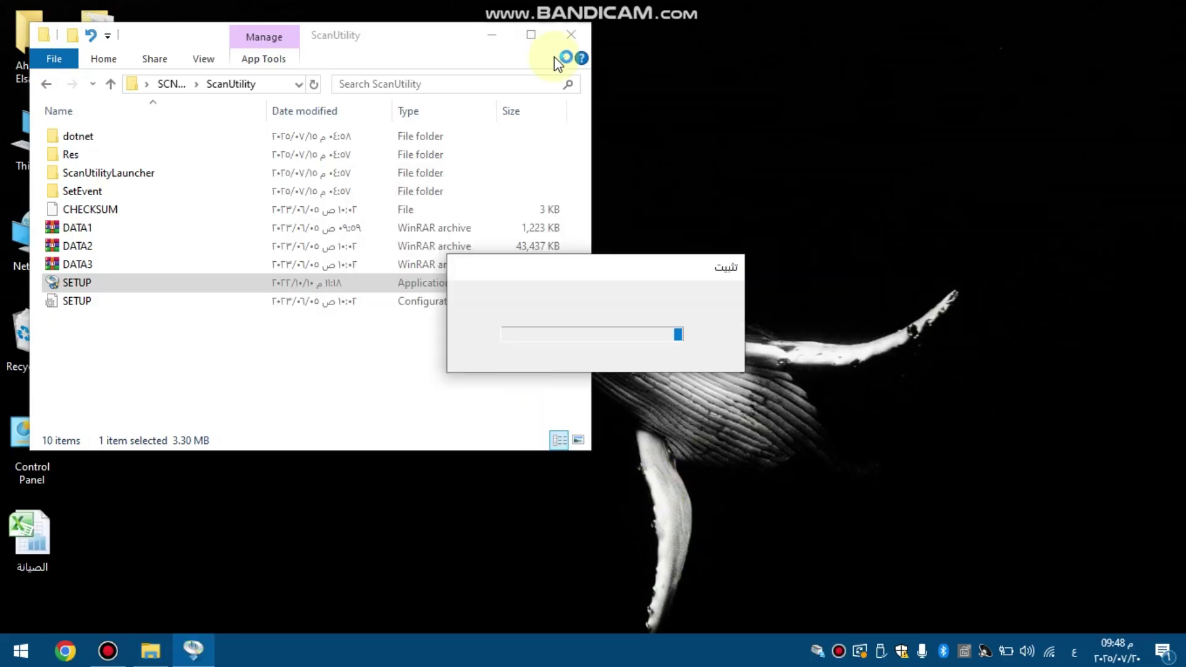
{"action": "left_click", "coordinate": [576, 35]}
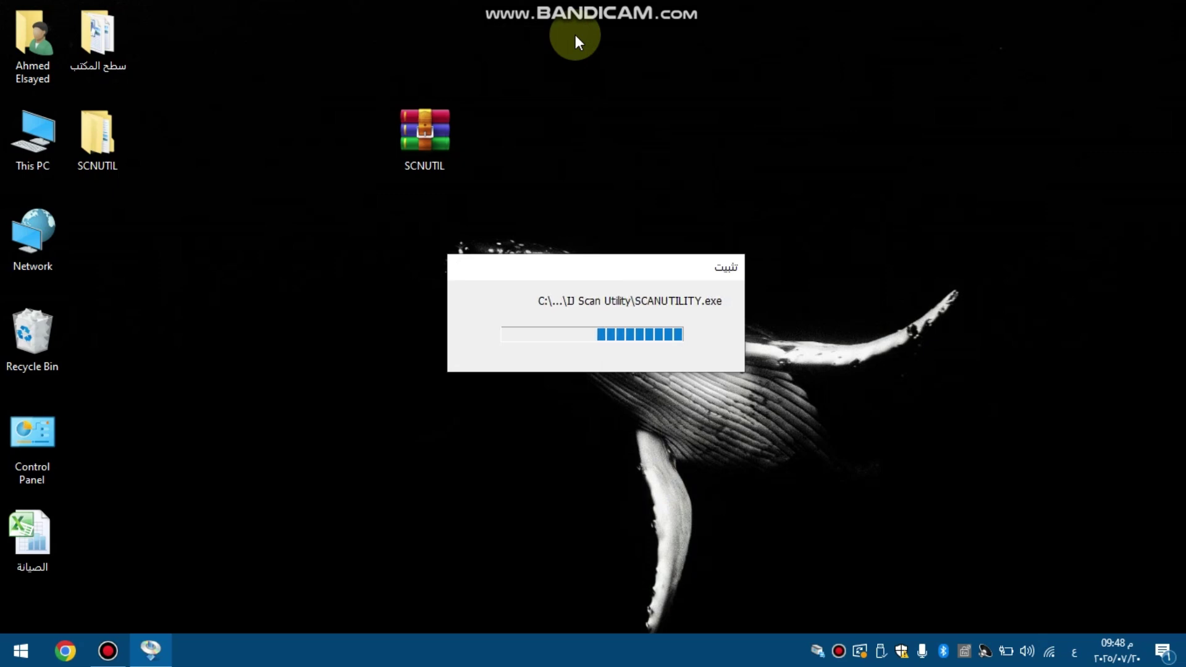
{"action": "left_click", "coordinate": [531, 413]}
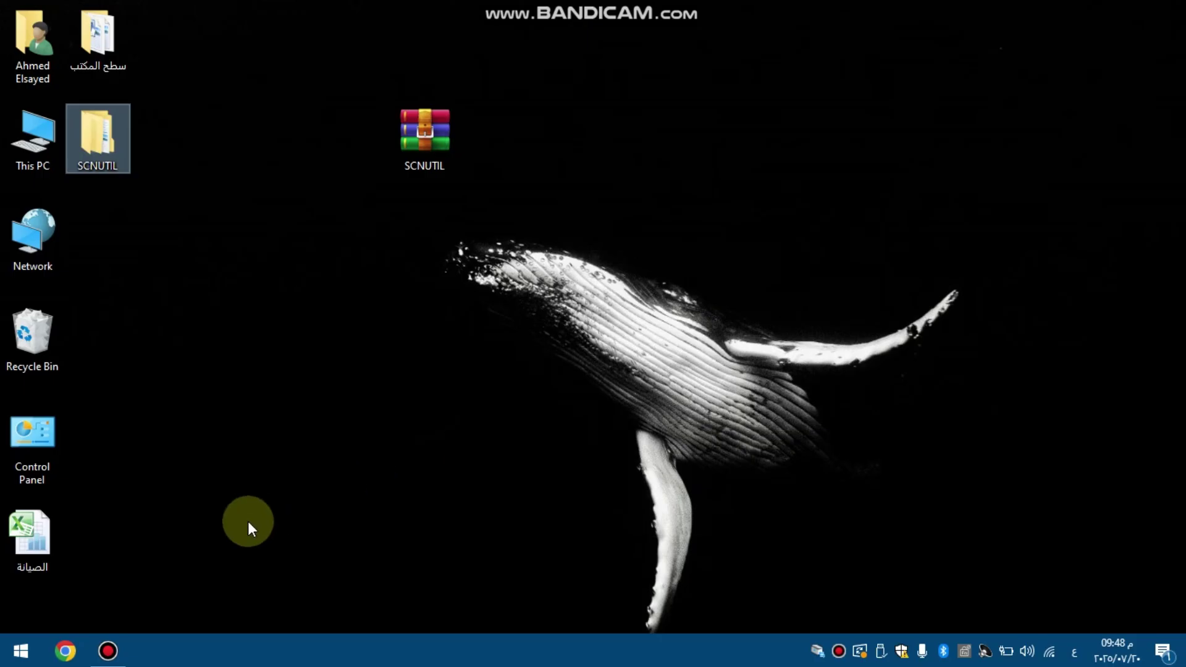
Step: Place a Scan Utility shortcut from Start's Recently added list on the desktop beside Network
{"action": "left_click", "coordinate": [17, 656]}
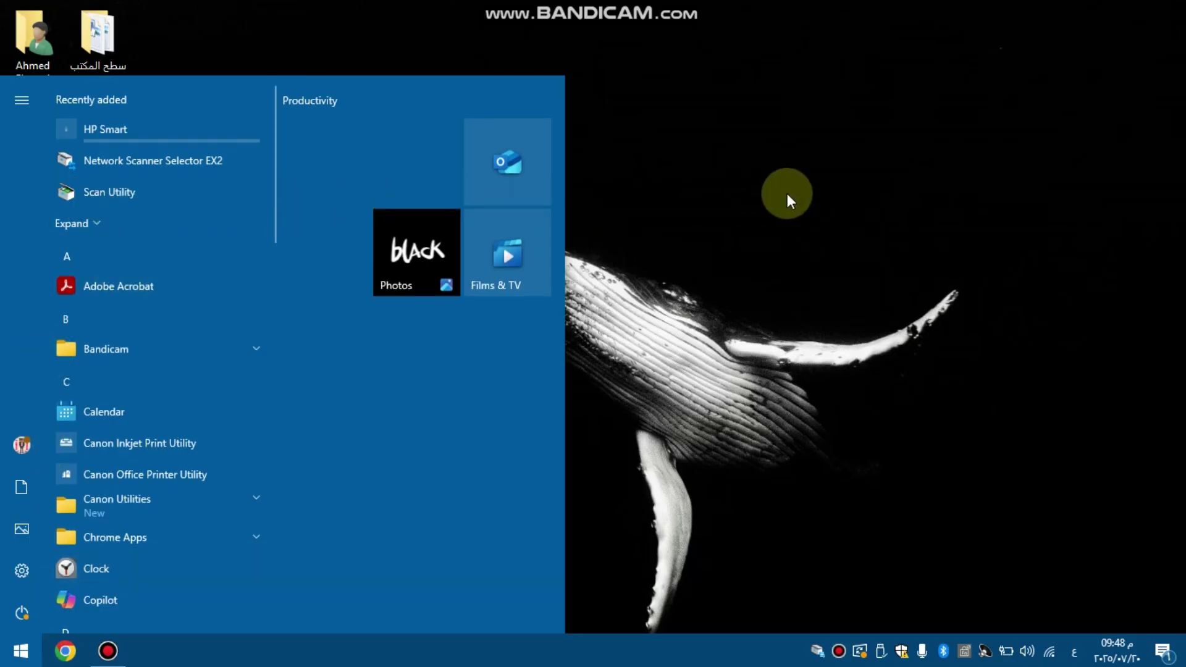
{"action": "left_click_drag", "start_coordinate": [787, 194], "coordinate": [112, 239]}
{"action": "left_click", "coordinate": [230, 283]}
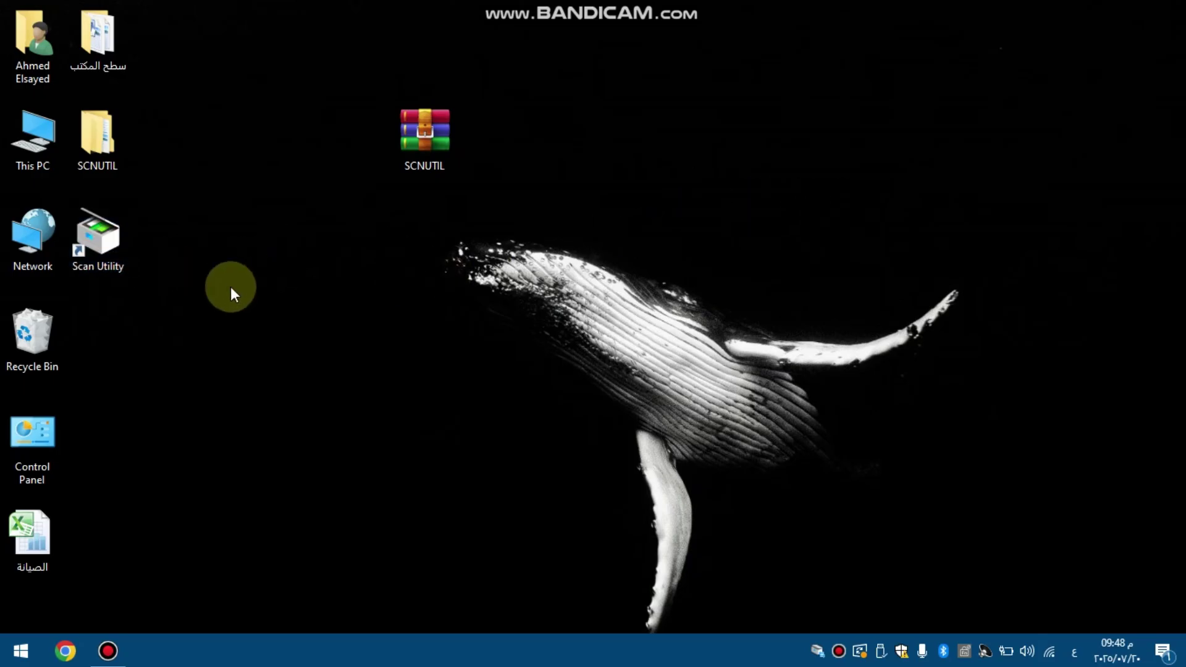
{"action": "left_click", "coordinate": [117, 265]}
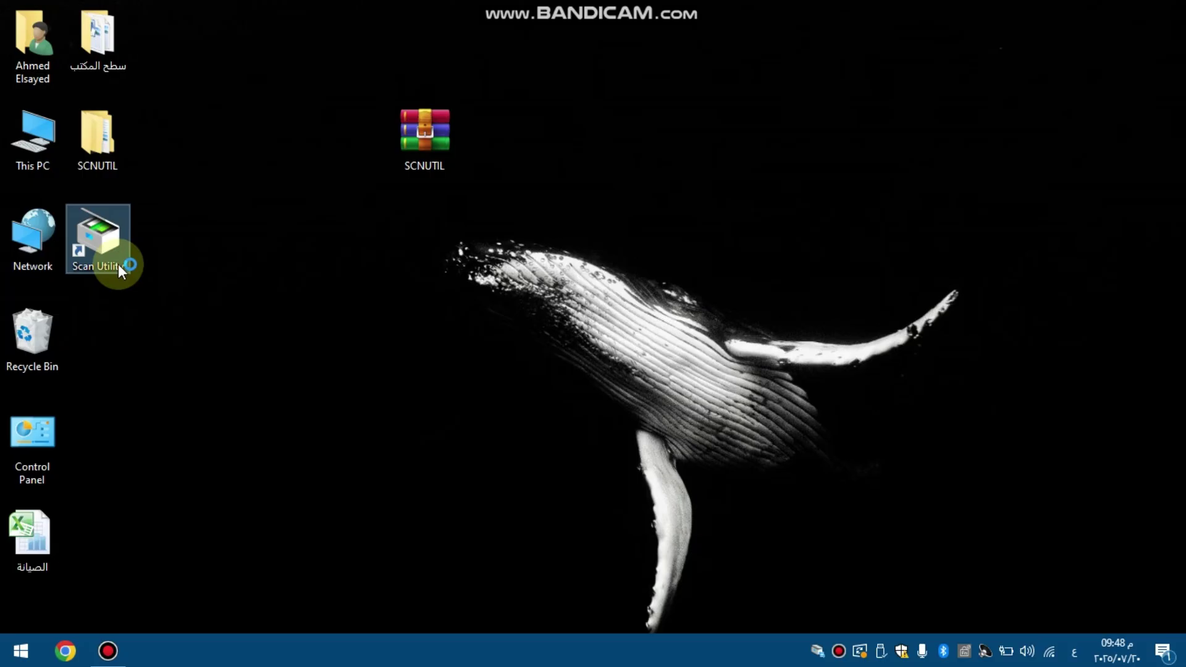
Step: Launch Scan Utility from its desktop shortcut and list the Canon TS3600 series scanners
{"action": "double_click", "coordinate": [117, 265]}
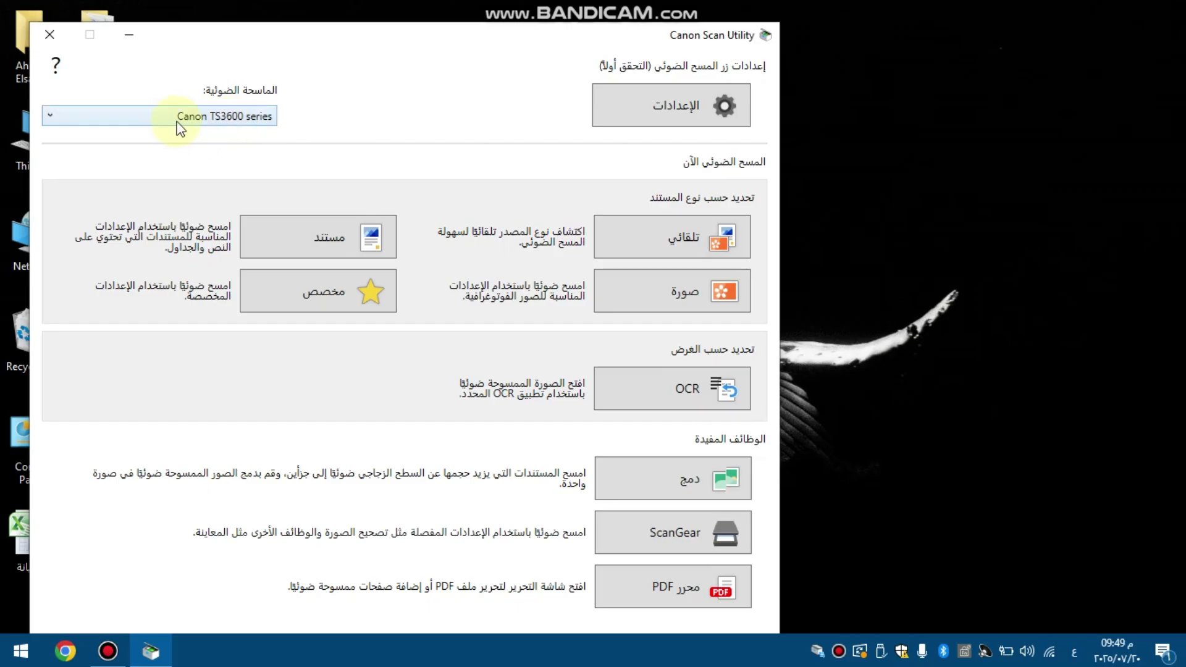
{"action": "left_click", "coordinate": [252, 121]}
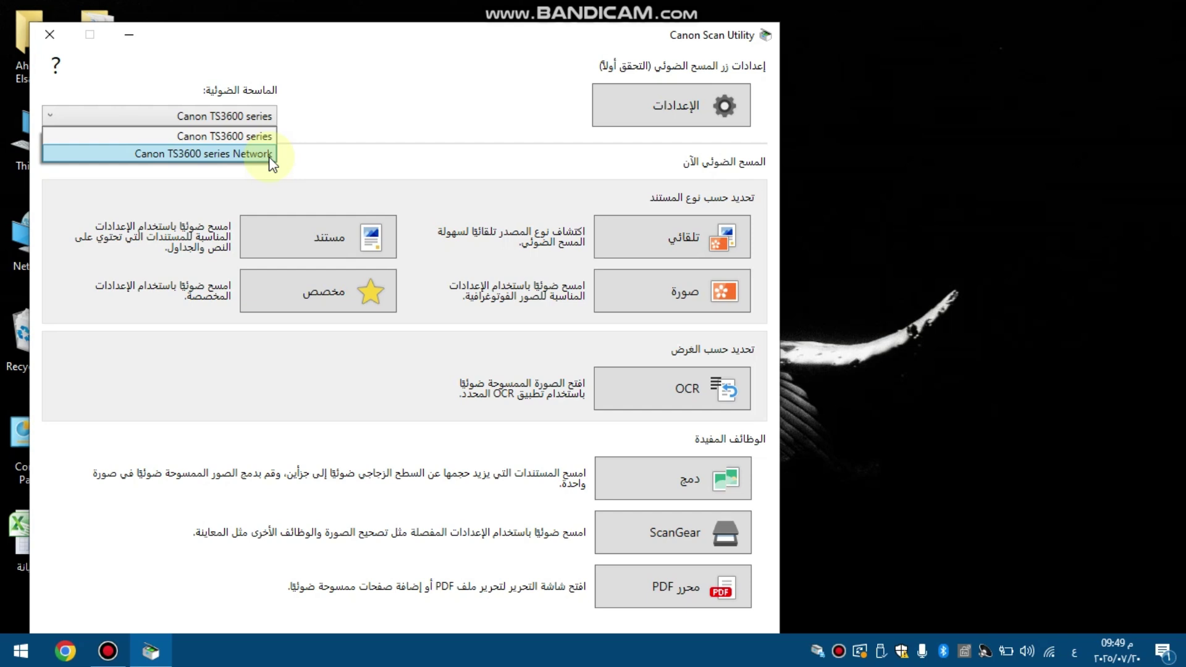
Step: Choose Canon TS3600 series as the scanner
{"action": "left_click", "coordinate": [267, 137]}
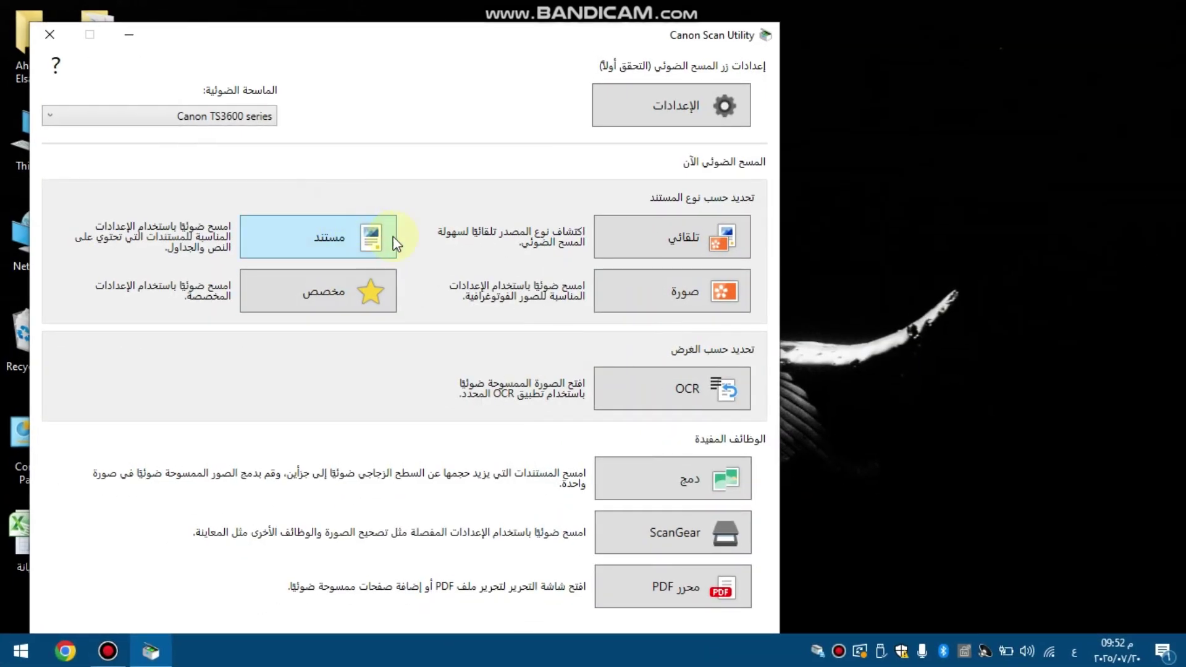
Step: Scan the original with the Document (مستند) button until Scan Complete appears
{"action": "left_click", "coordinate": [326, 244]}
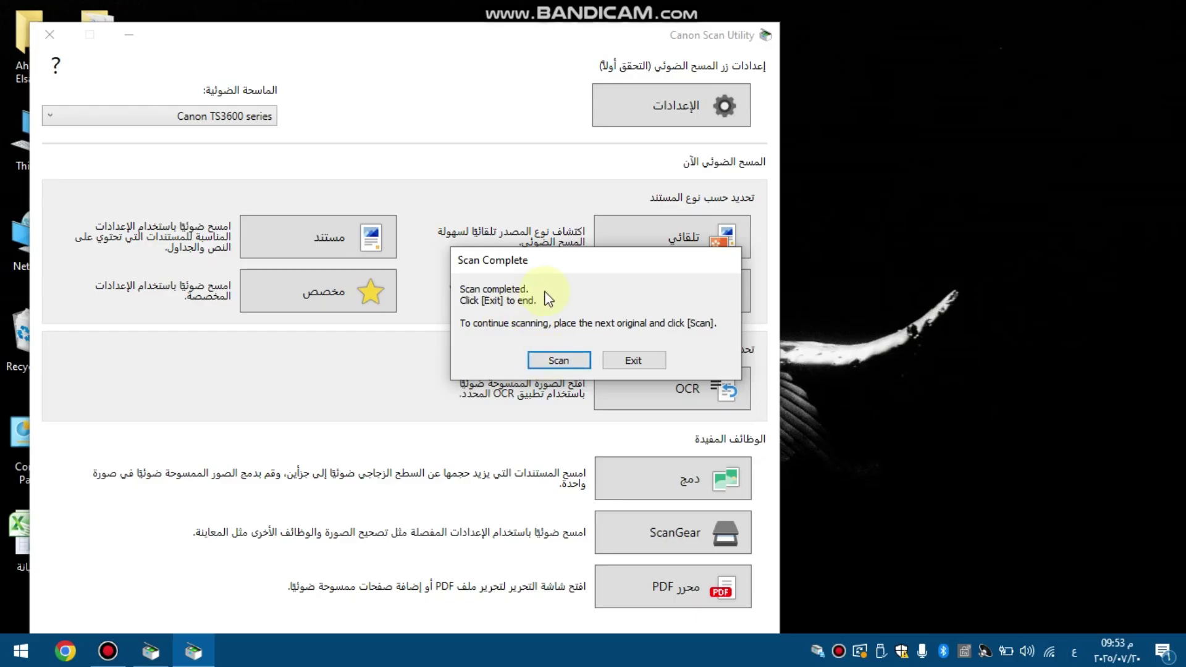
Step: Open the saved PDF scan IMG_20250720_0001 from its Documents save location
{"action": "left_click", "coordinate": [652, 360]}
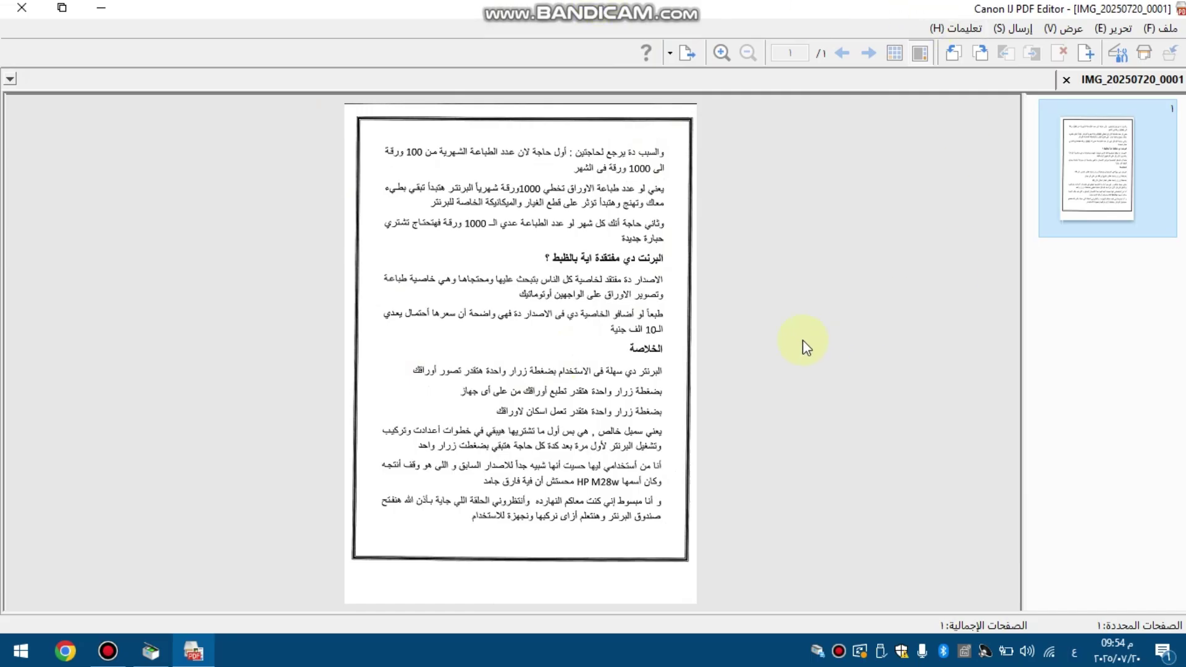
{"action": "left_click", "coordinate": [686, 61]}
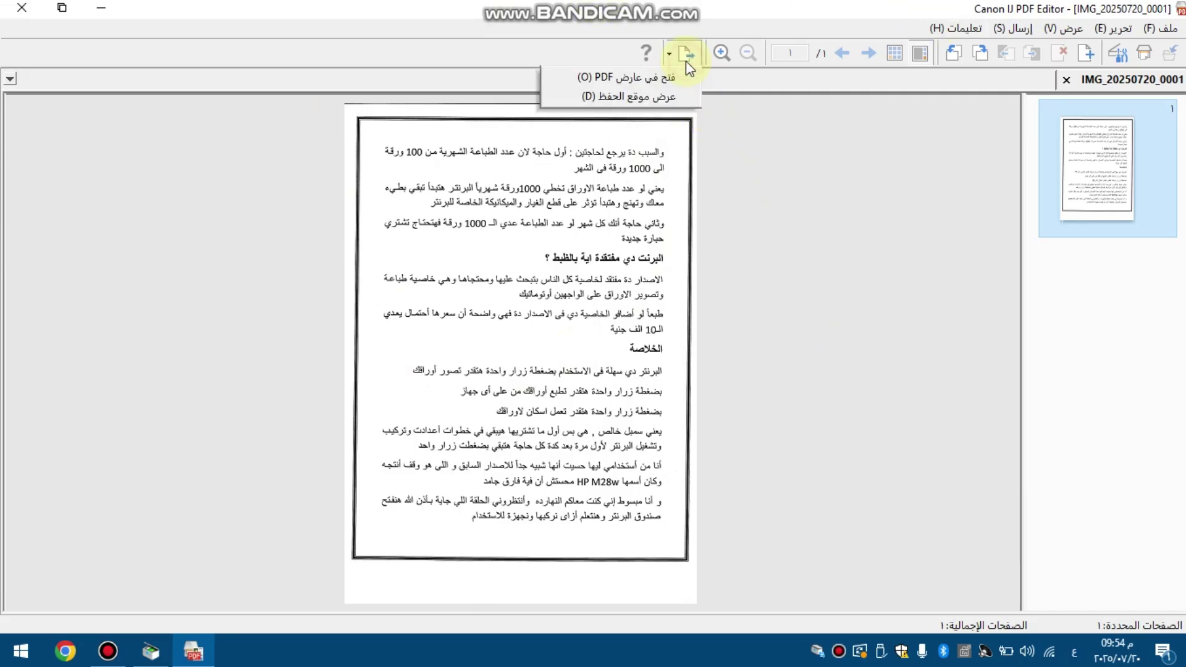
{"action": "left_click", "coordinate": [673, 95]}
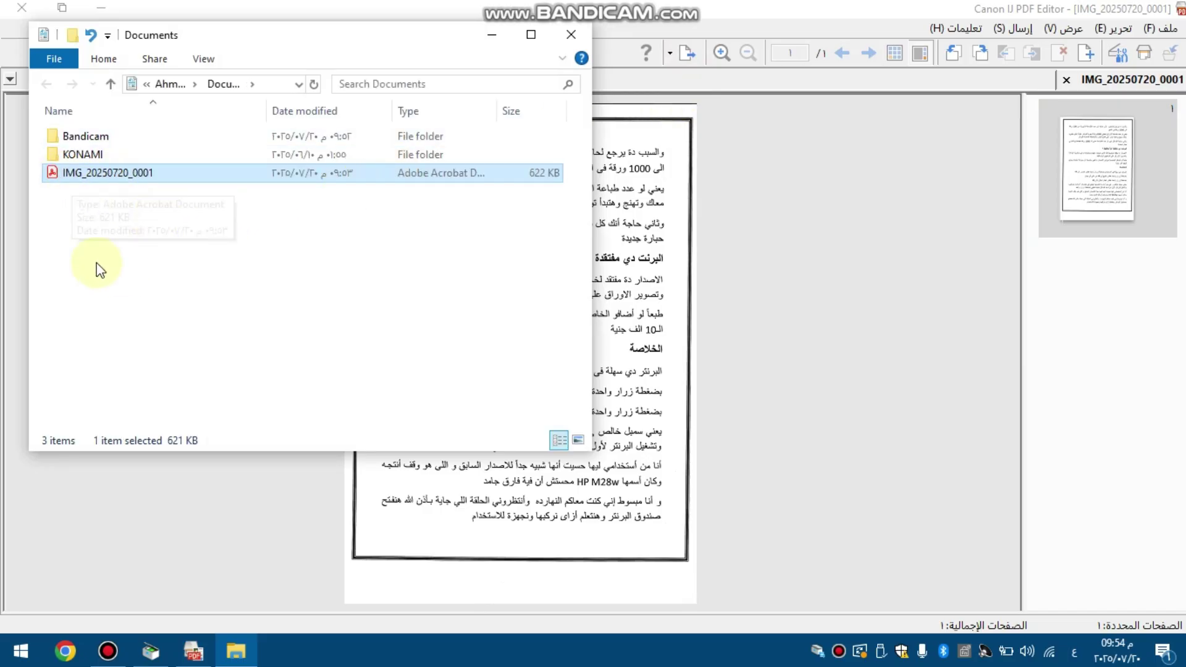
{"action": "left_click", "coordinate": [61, 177]}
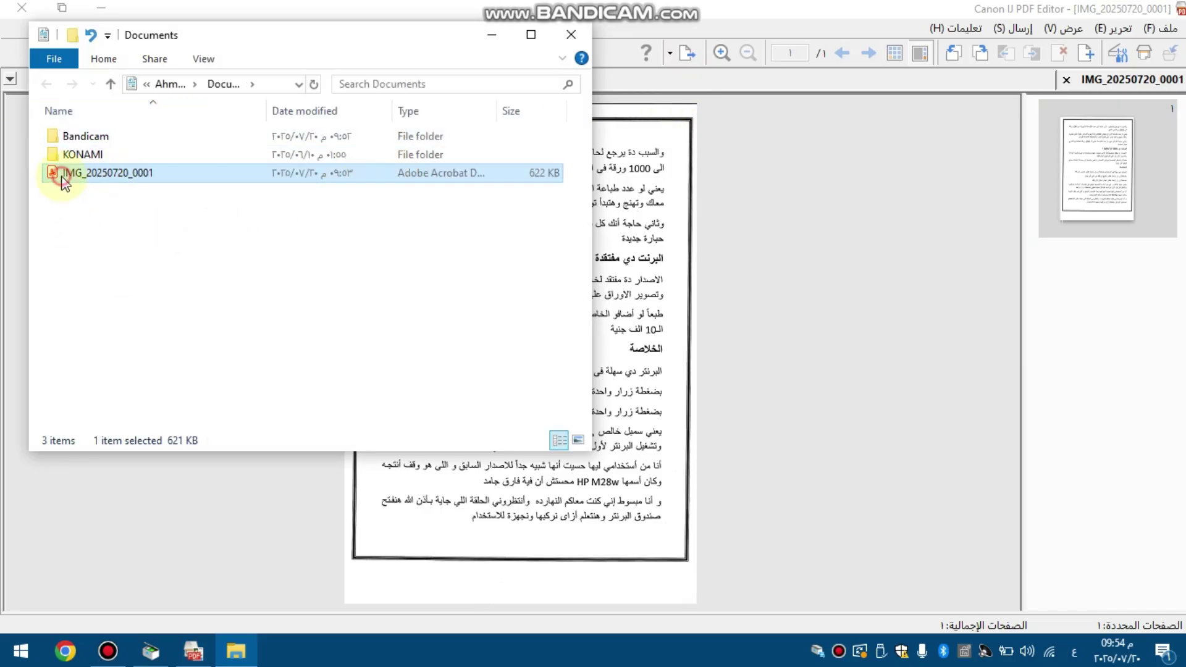
{"action": "key", "text": "Return"}
{"action": "double_click", "coordinate": [61, 175]}
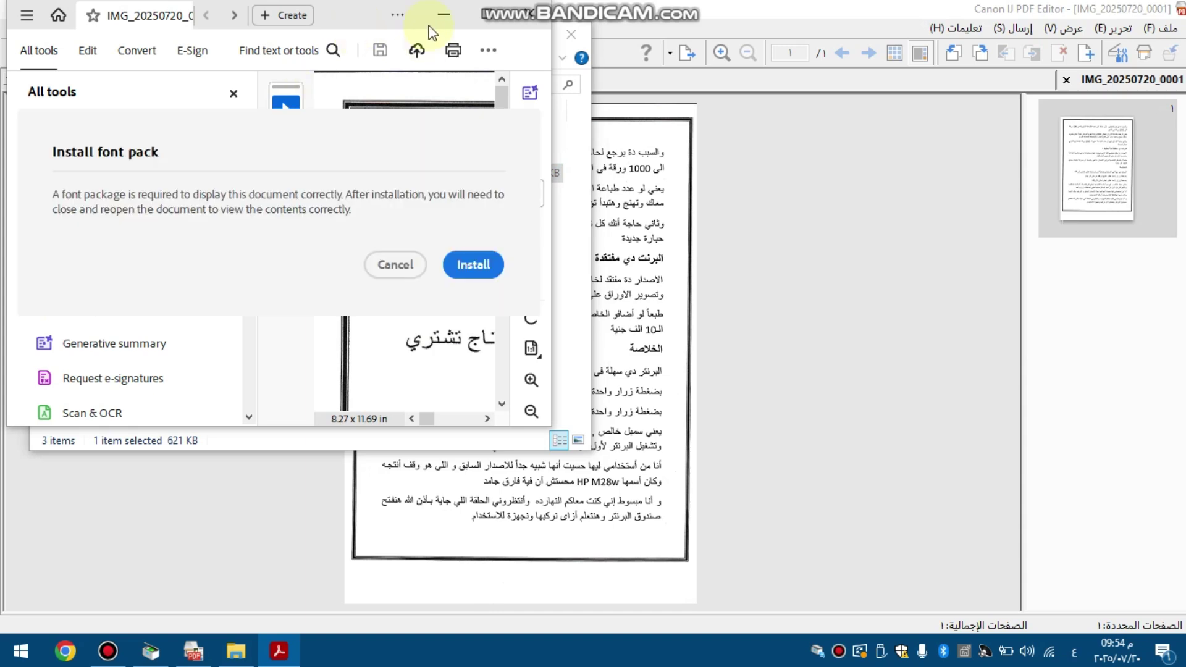
Step: Close the PDF viewer, the Documents window and the PDF Editor
{"action": "left_click", "coordinate": [23, 8]}
{"action": "key", "text": "alt+F4"}
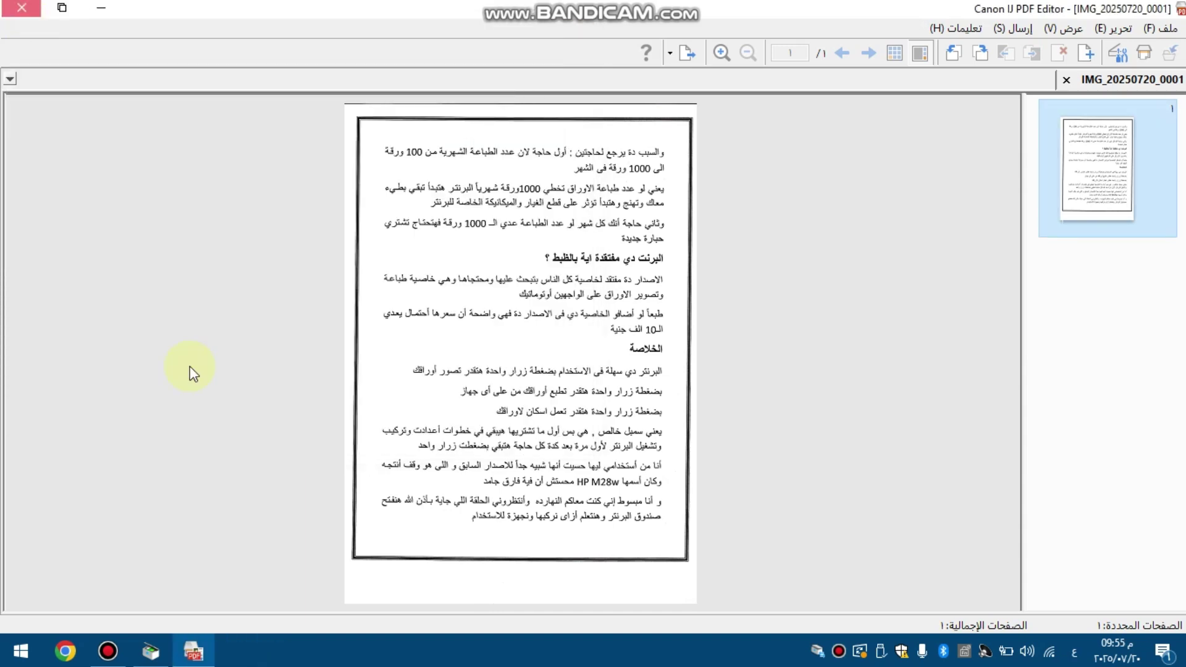
{"action": "key", "text": "alt+F4"}
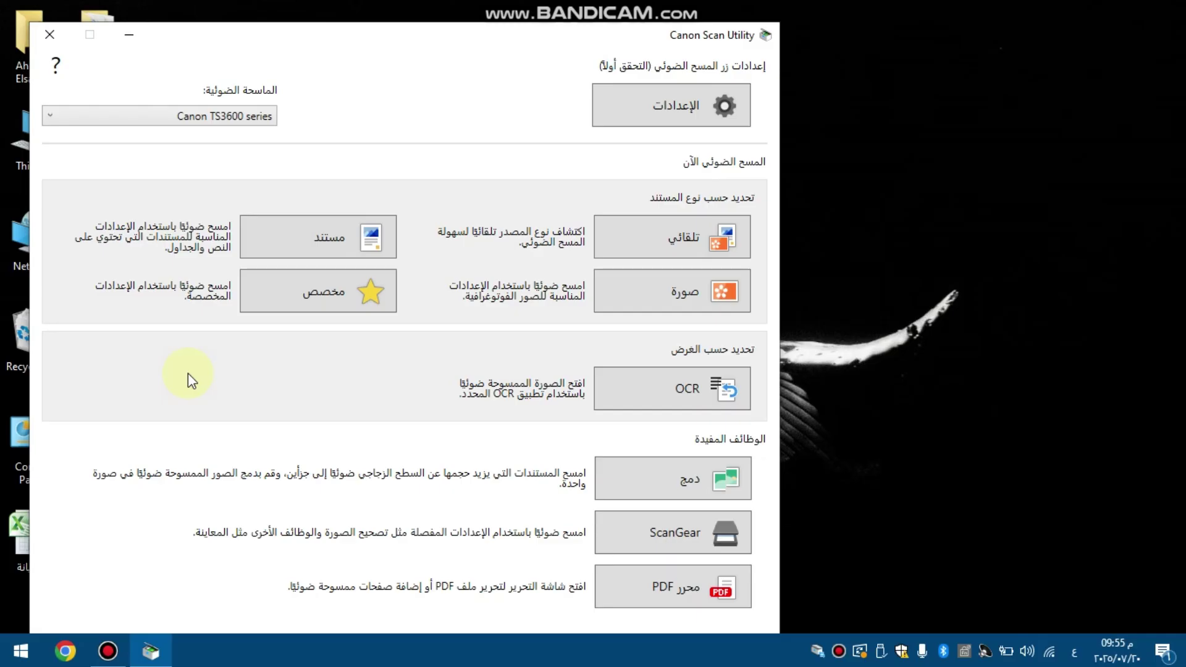
Step: Scan the page as a photo and compare IMG_20250720_0001 with the new JPG IMG_20250720_0002
{"action": "left_click", "coordinate": [699, 292]}
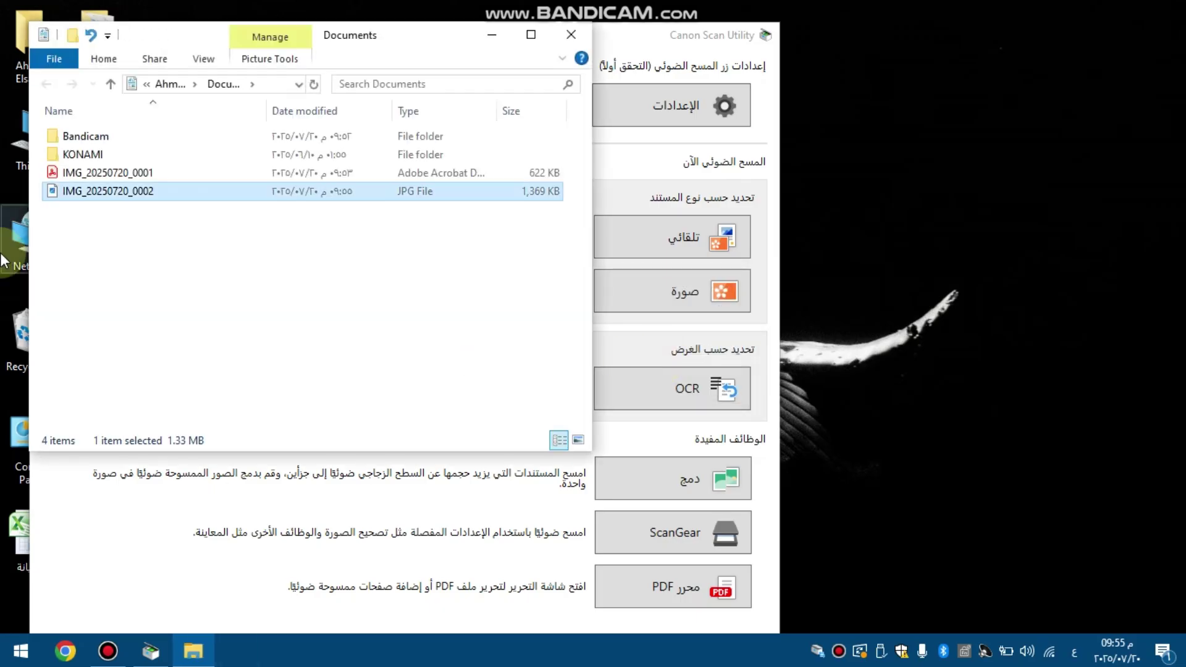
{"action": "left_click", "coordinate": [106, 173]}
{"action": "left_click", "coordinate": [108, 191]}
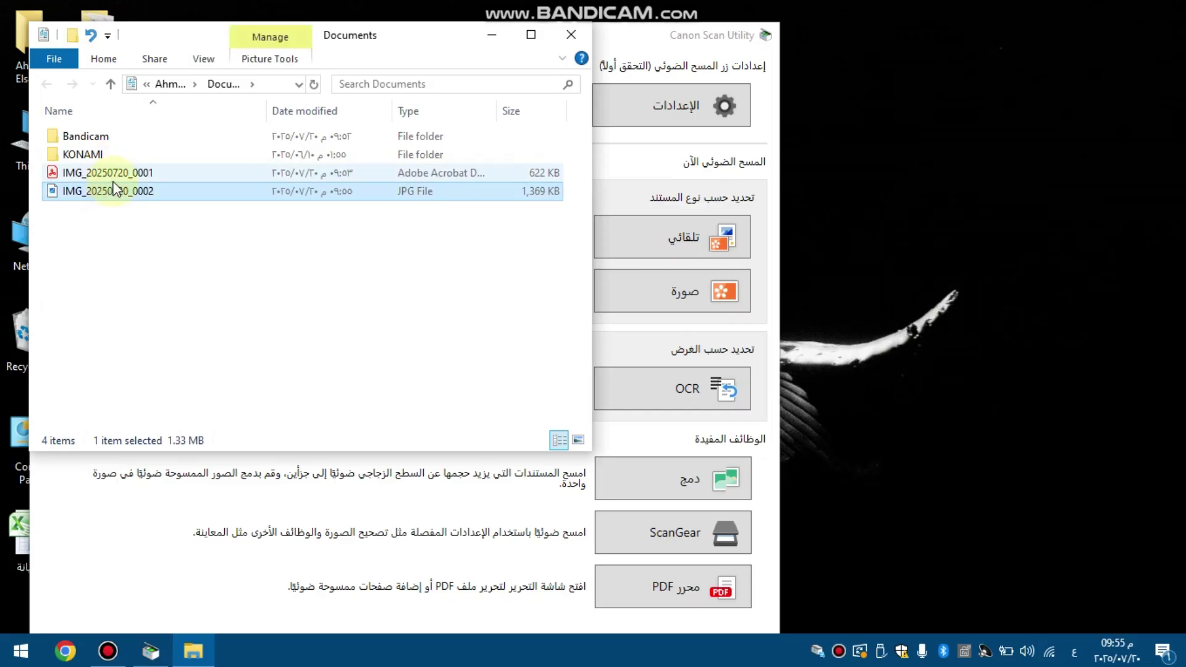
{"action": "left_click", "coordinate": [107, 177]}
{"action": "left_click", "coordinate": [115, 193]}
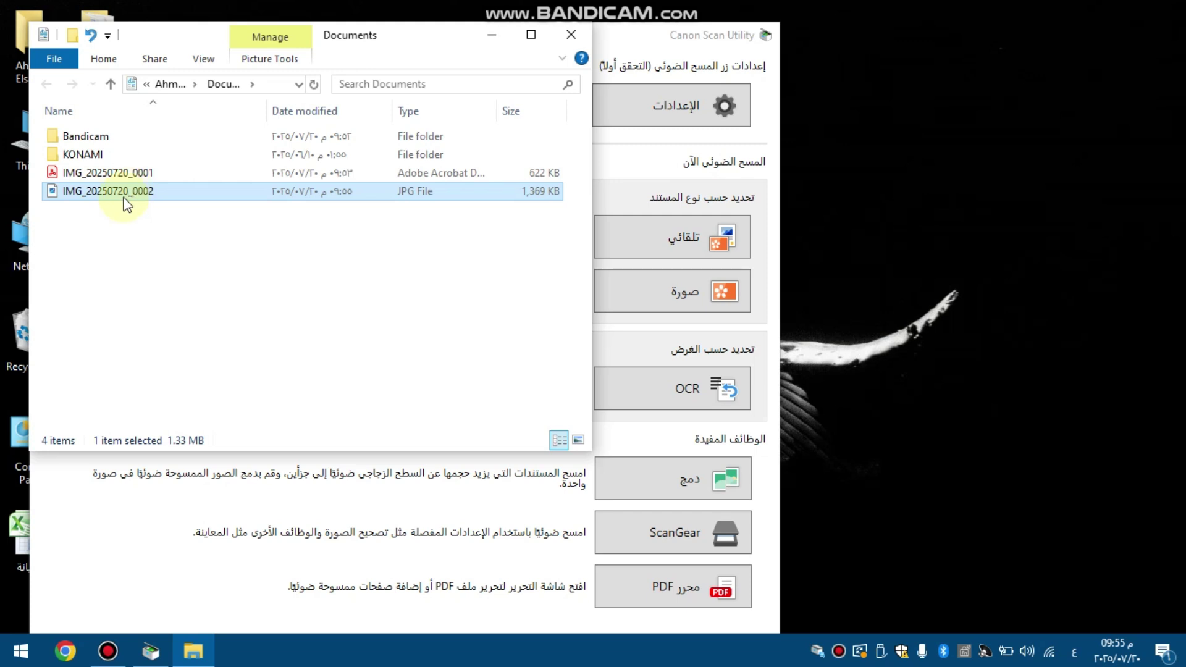
Step: Close the Documents window and open the phone app's scanning for the TS3600 series
{"action": "left_click", "coordinate": [574, 37]}
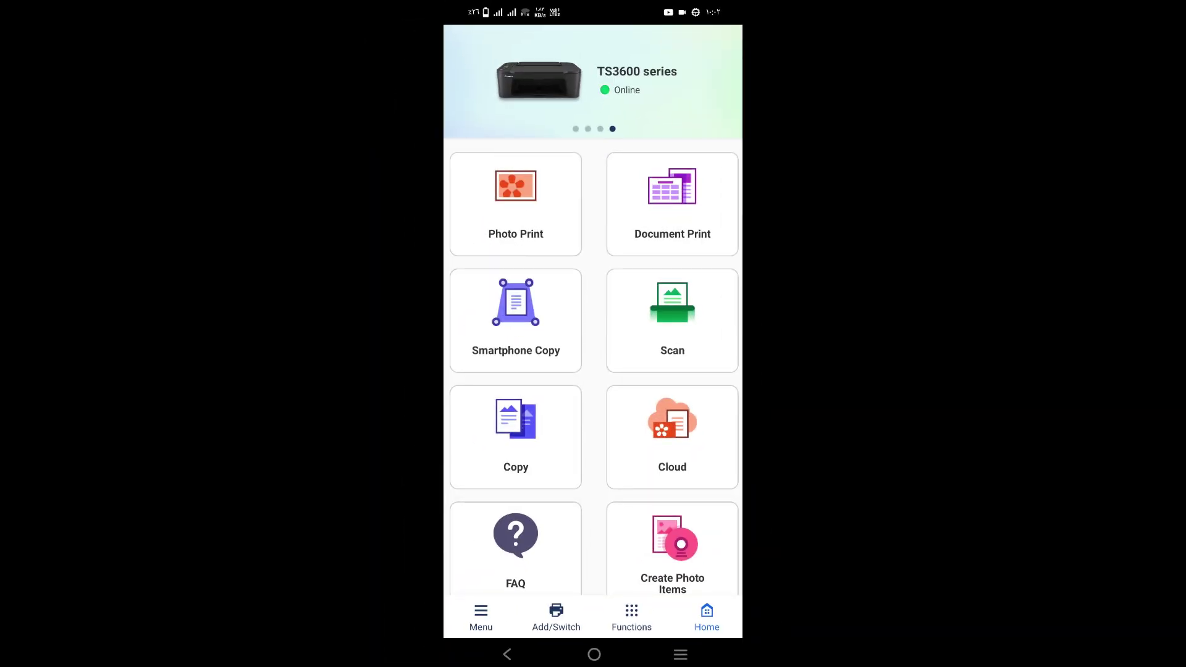
{"action": "left_click", "coordinate": [686, 316]}
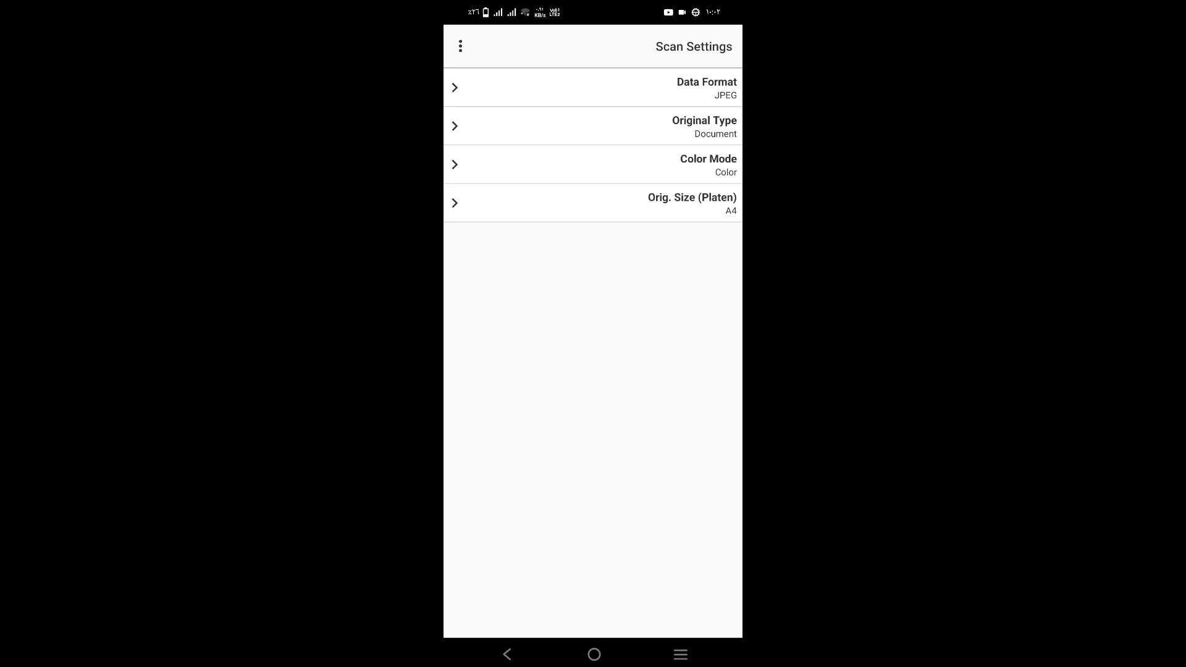
Step: Set phone scans to Photo original type and Grayscale colour mode, leaving JPEG unchanged
{"action": "left_click", "coordinate": [704, 87]}
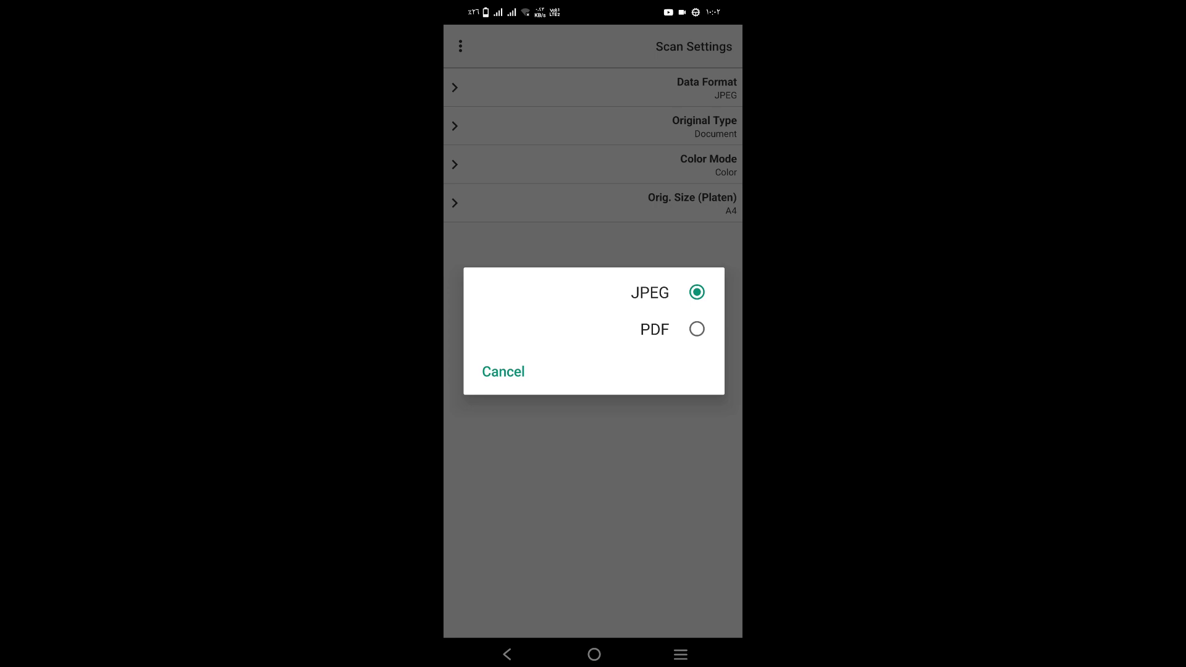
{"action": "key", "text": "Escape"}
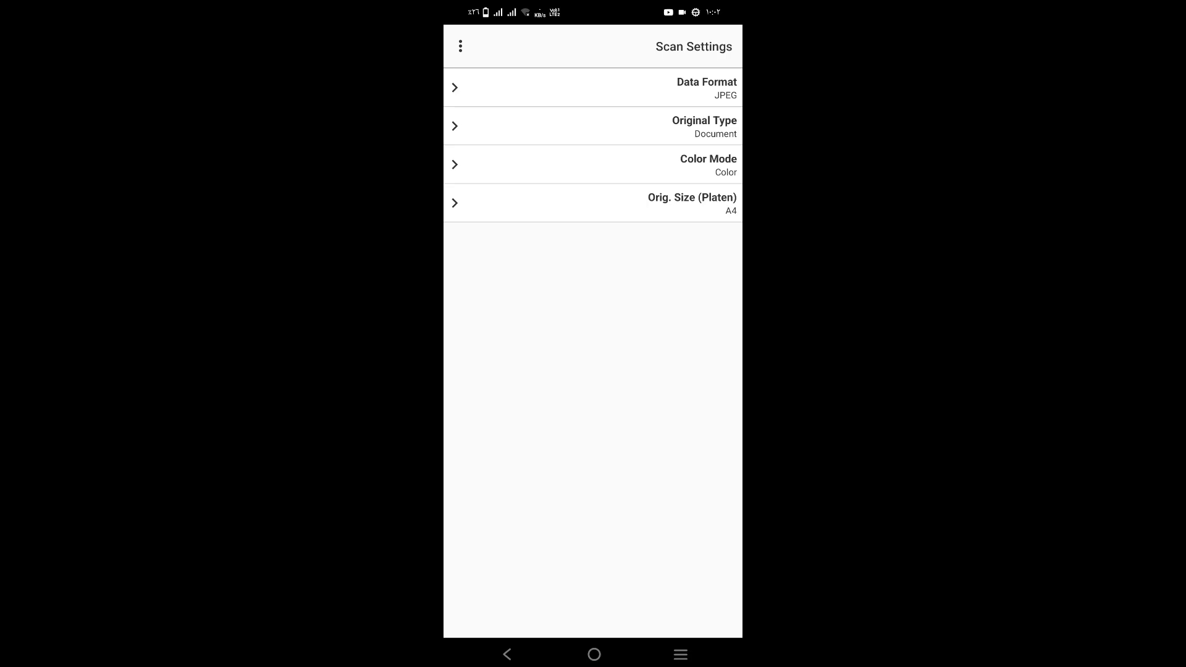
{"action": "left_click", "coordinate": [593, 126]}
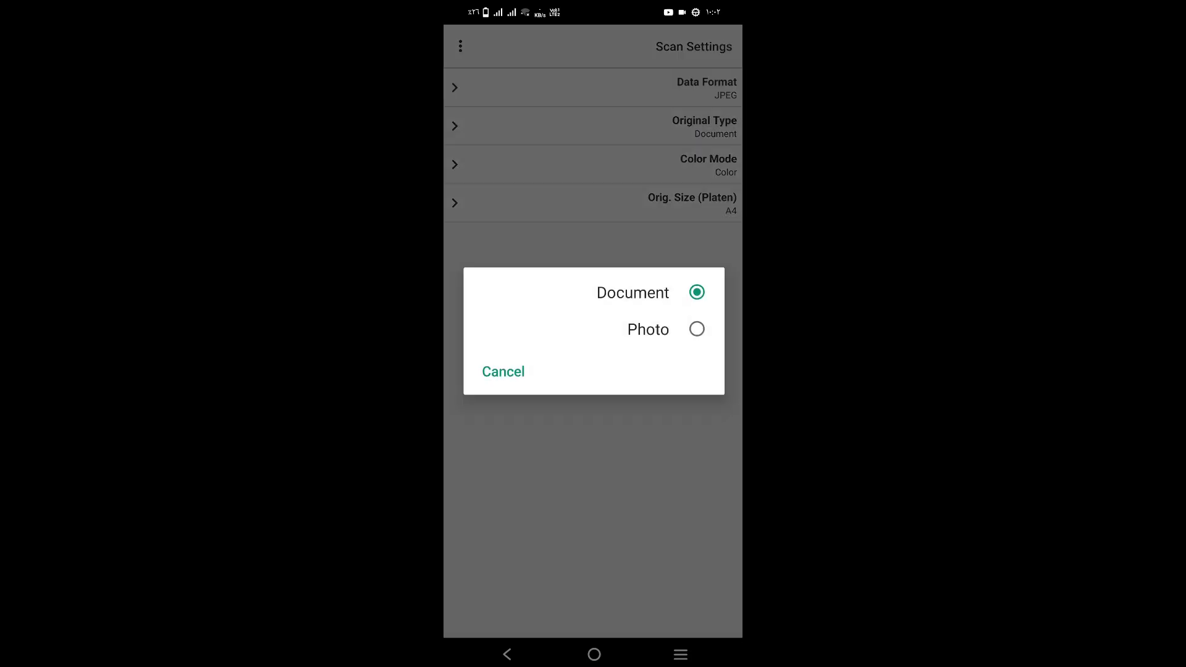
{"action": "left_click", "coordinate": [649, 329]}
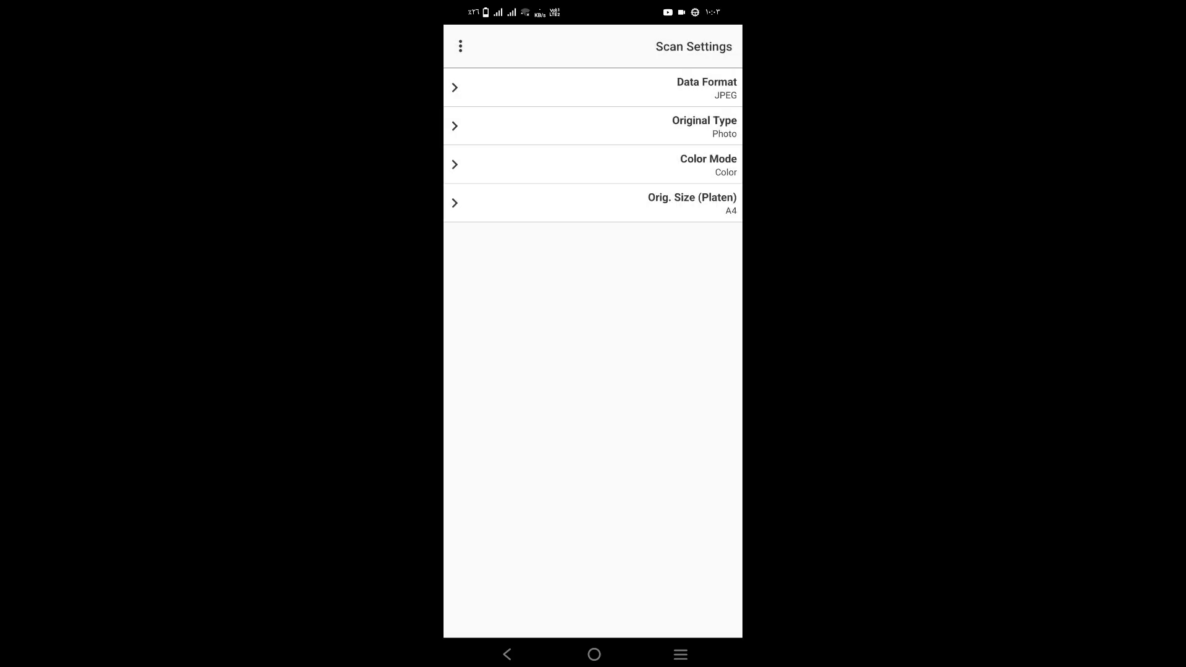
{"action": "left_click", "coordinate": [594, 127]}
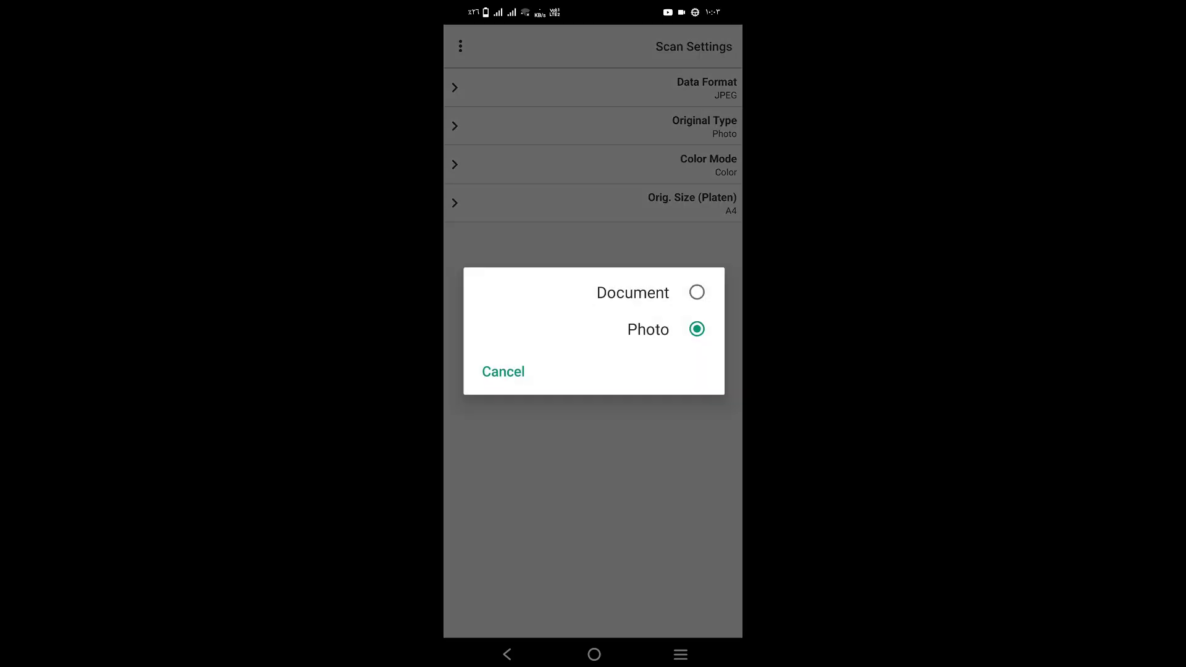
{"action": "left_click", "coordinate": [697, 292]}
{"action": "left_click", "coordinate": [697, 329]}
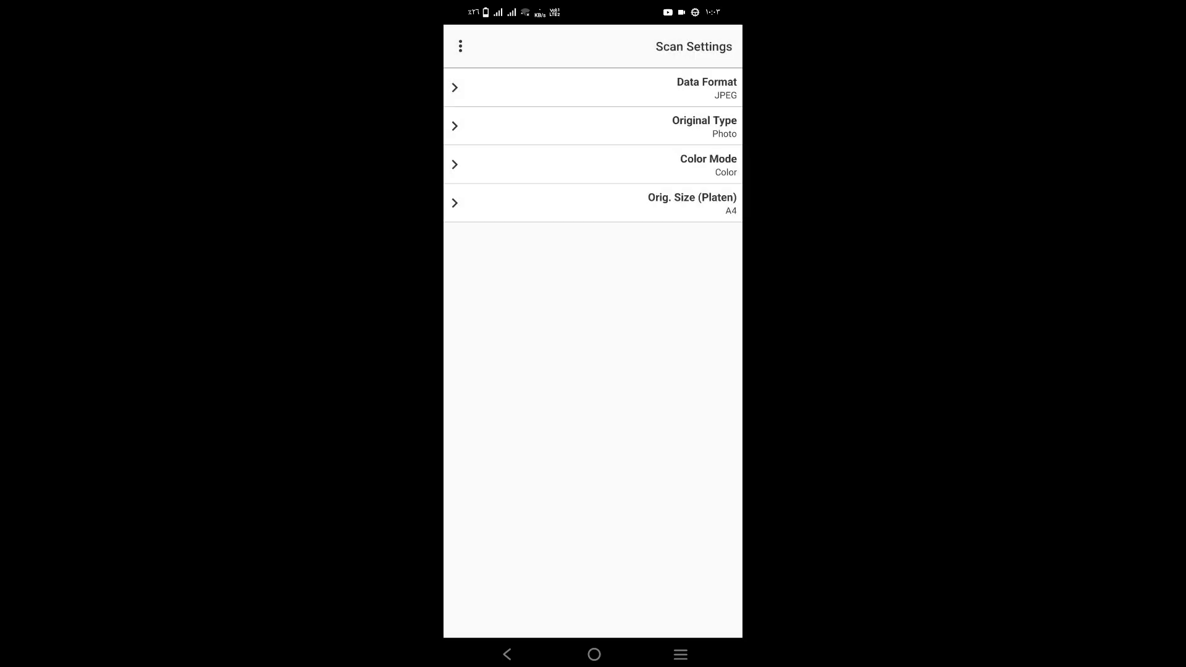
{"action": "left_click", "coordinate": [594, 165]}
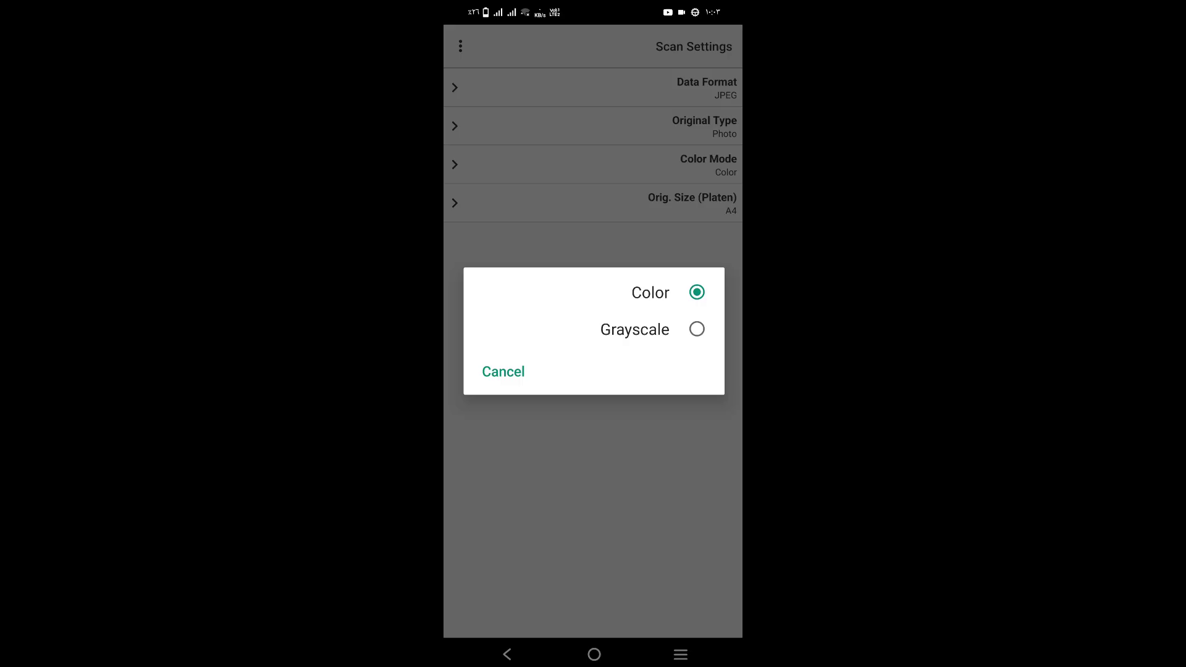
{"action": "left_click", "coordinate": [627, 329]}
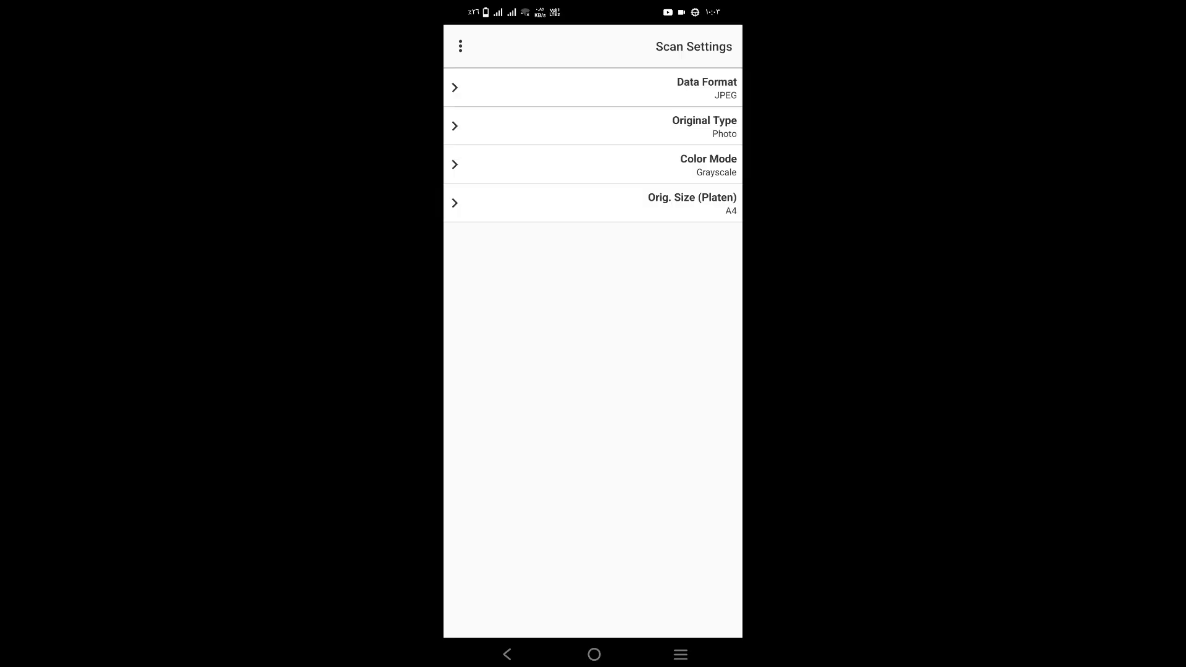